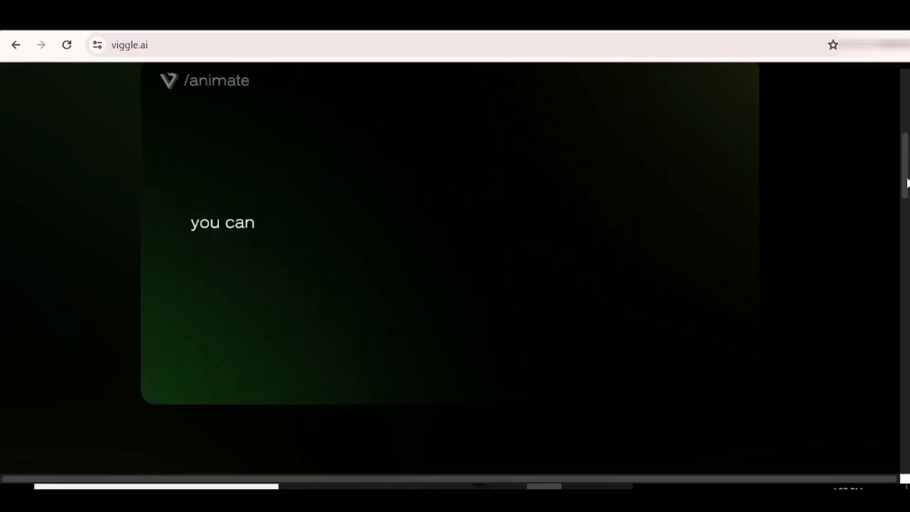
- Join the Viggle beta on Discord from the Viggle home page and open the animate-8 channel
left_click_drag(906, 177, 906, 172)
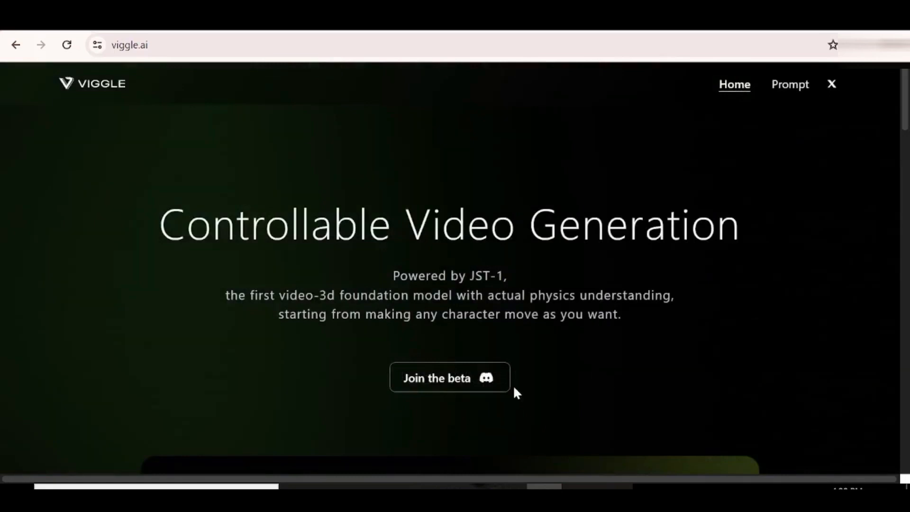
left_click(459, 379)
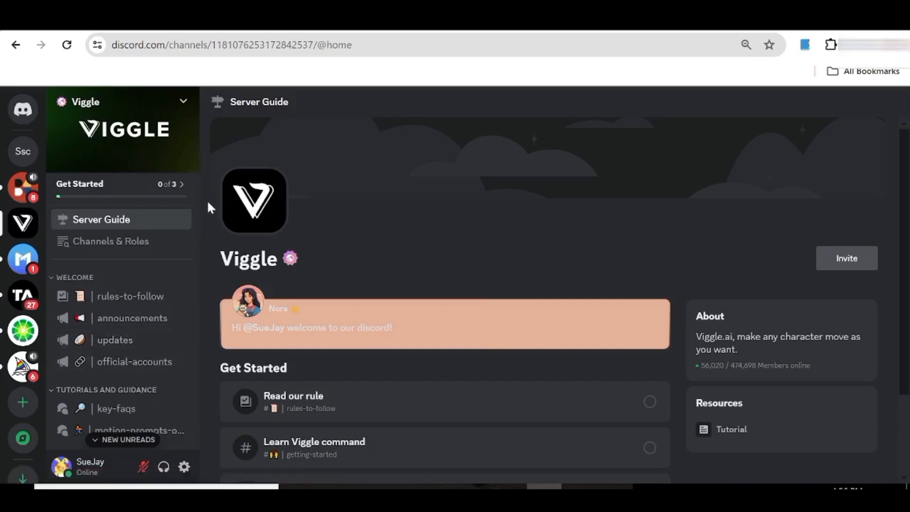
scroll(123, 284, "down", 5)
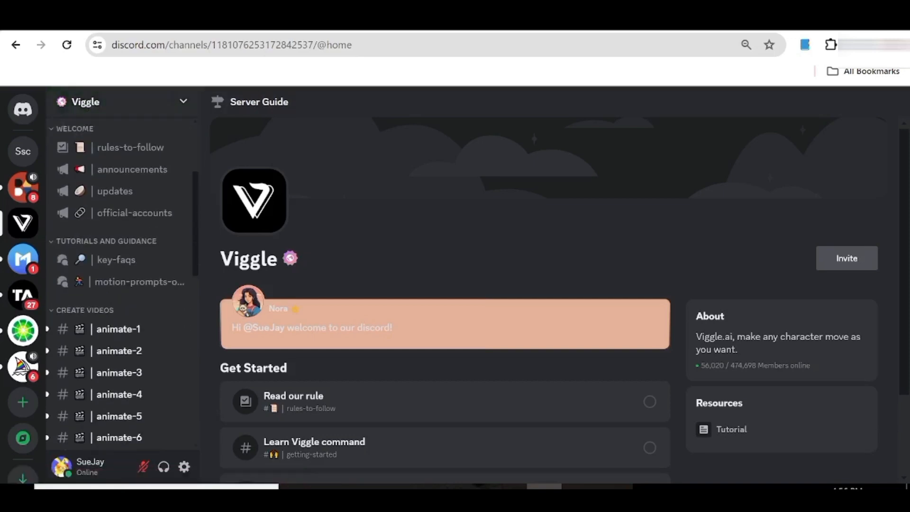
mouse_move(132, 191)
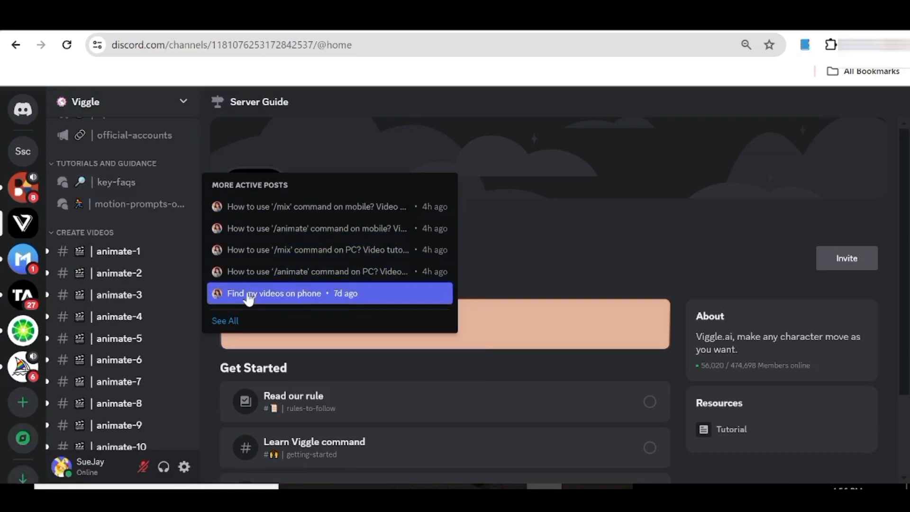
mouse_move(135, 207)
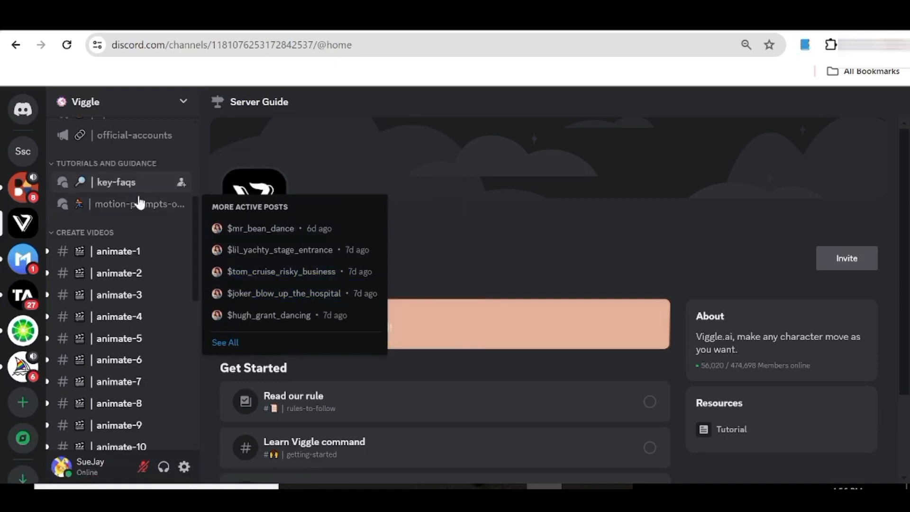
left_click(173, 258)
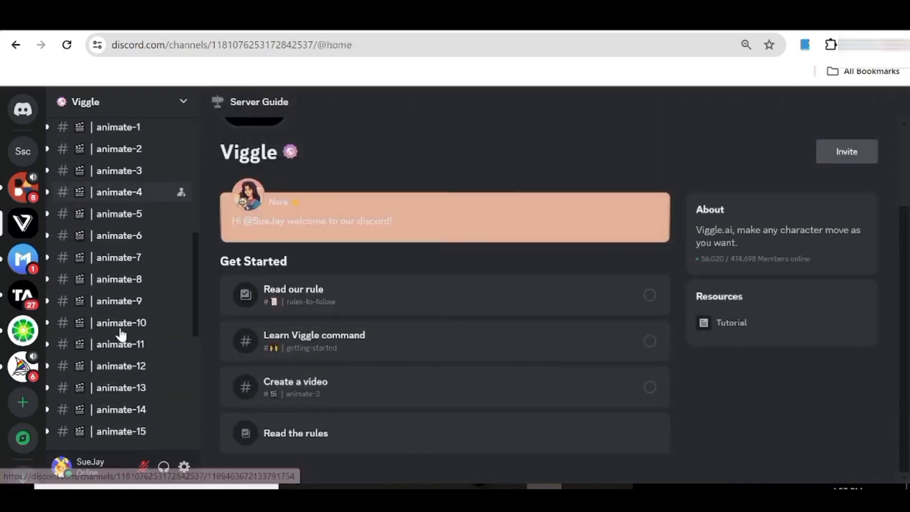
left_click(123, 286)
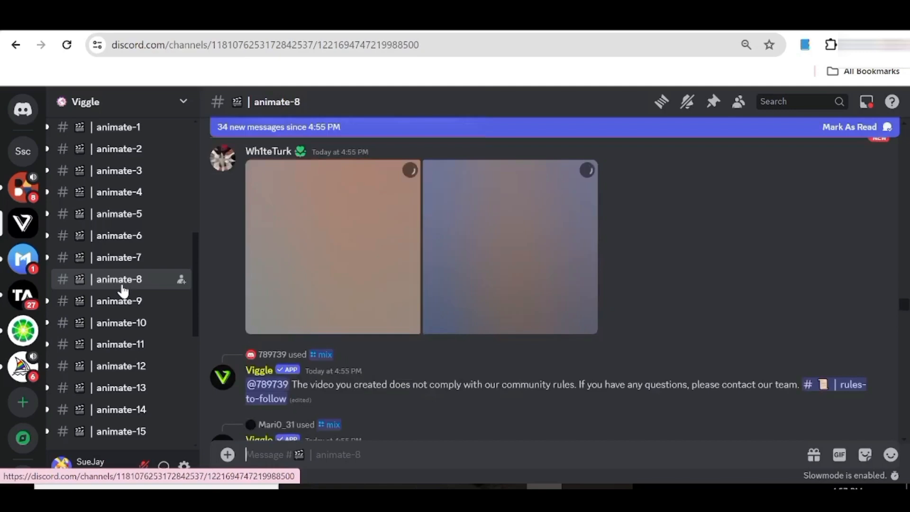
- Start an /animate command in the channel and attach the squirrel character image from Downloads
type("/")
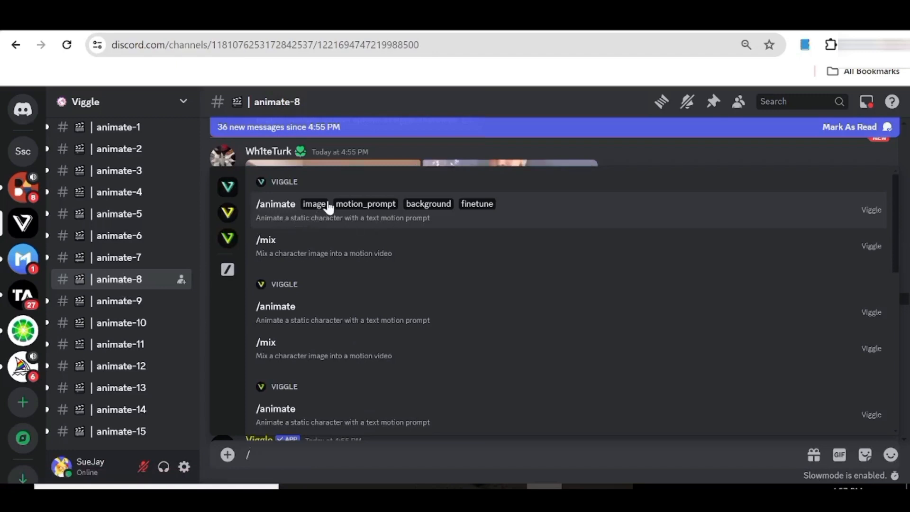
left_click(315, 209)
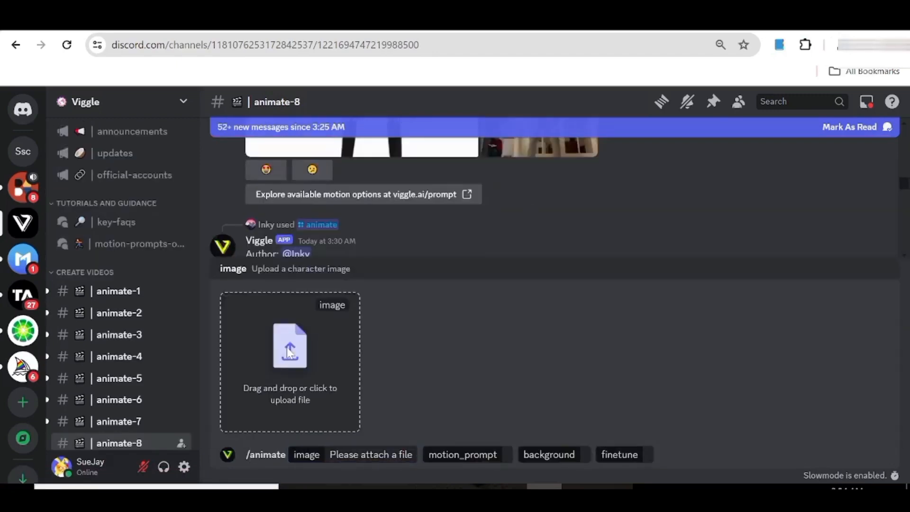
left_click(287, 348)
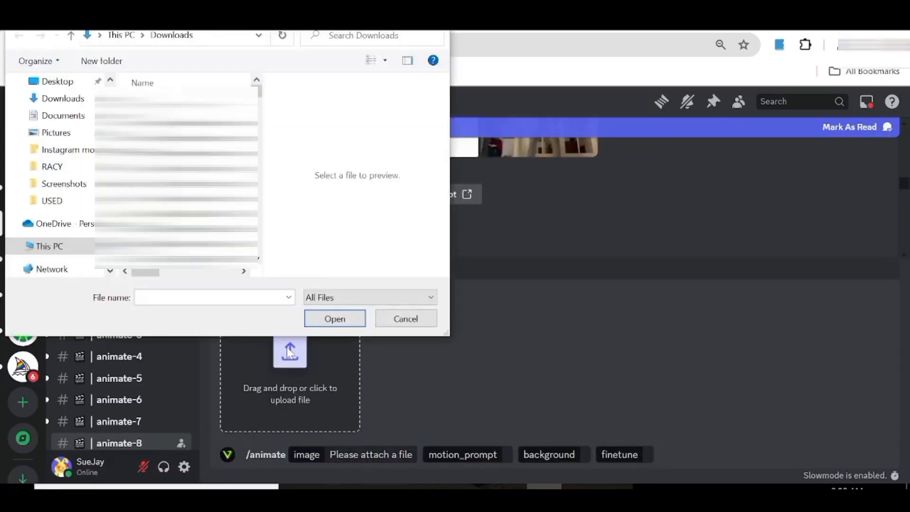
left_click(190, 123)
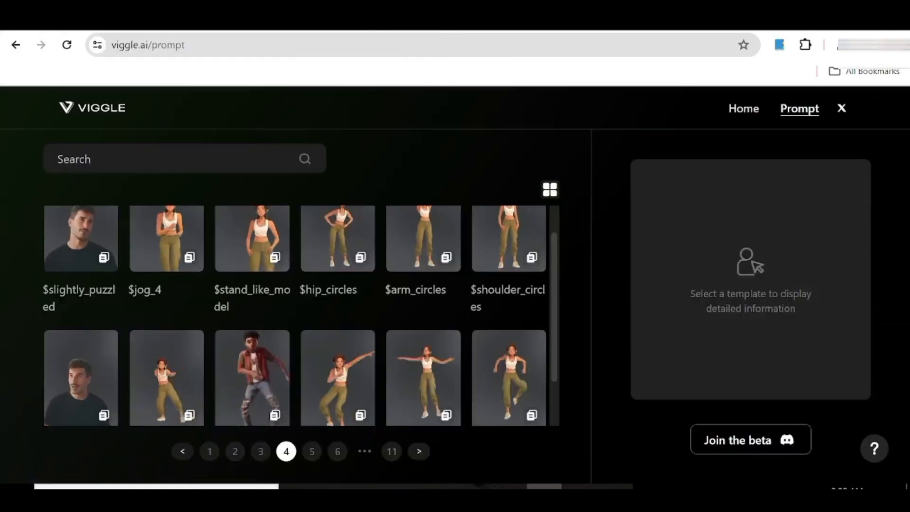
- Browse pages 3 and 4 of the Viggle prompt library and copy the $jog_4 motion prompt
left_click(260, 451)
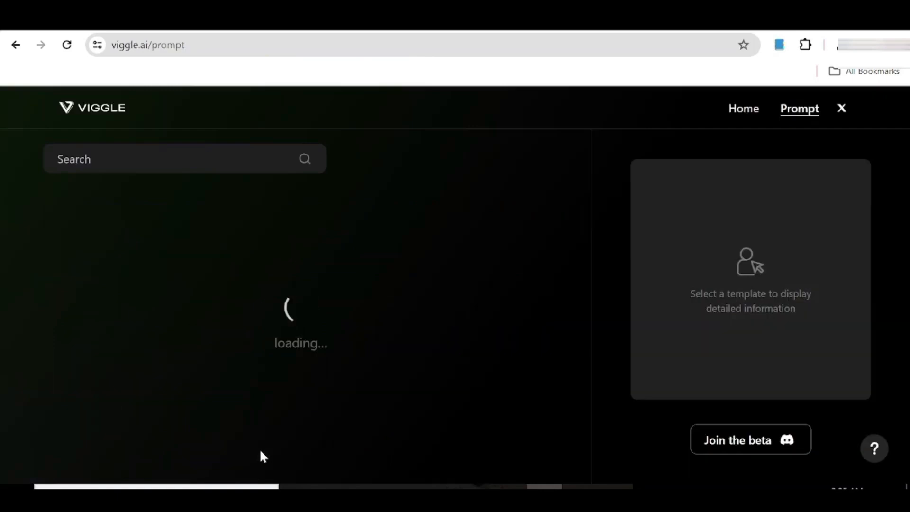
scroll(440, 418, "down", 2)
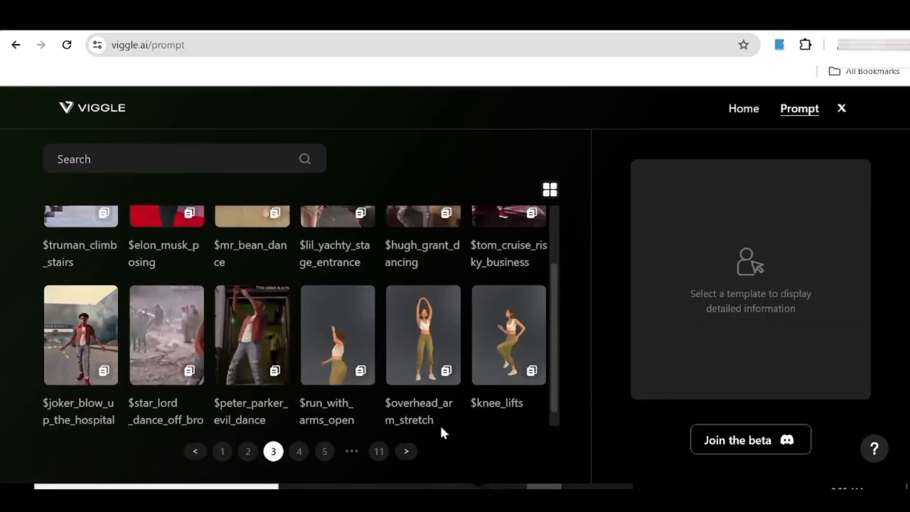
scroll(440, 425, "up", 2)
scroll(440, 425, "down", 2)
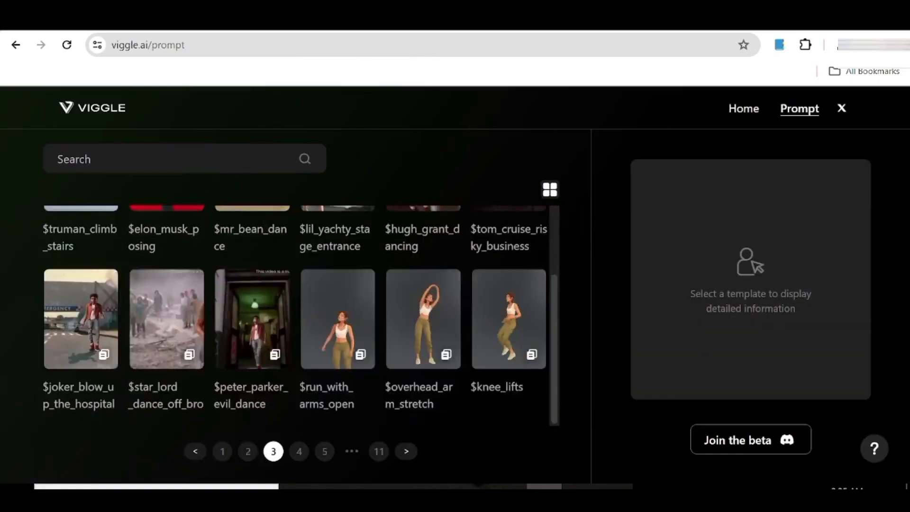
left_click(299, 451)
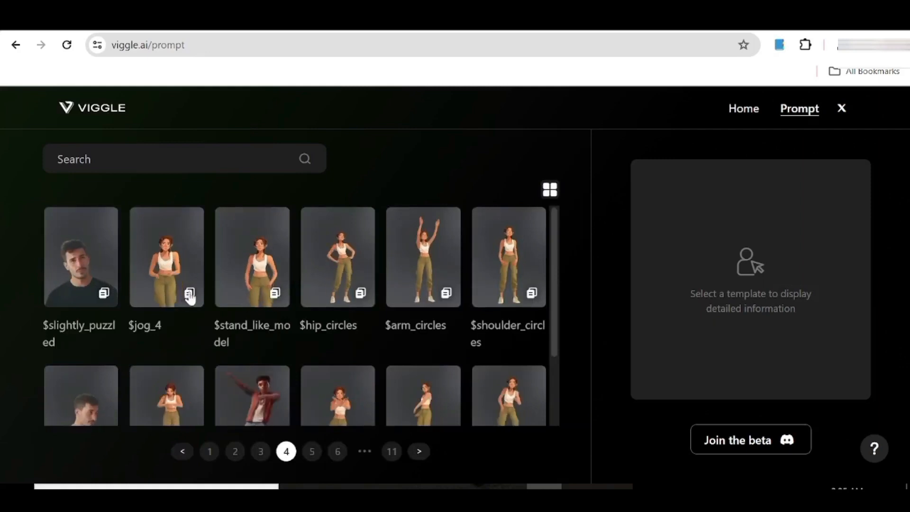
left_click(188, 294)
left_click(360, 391)
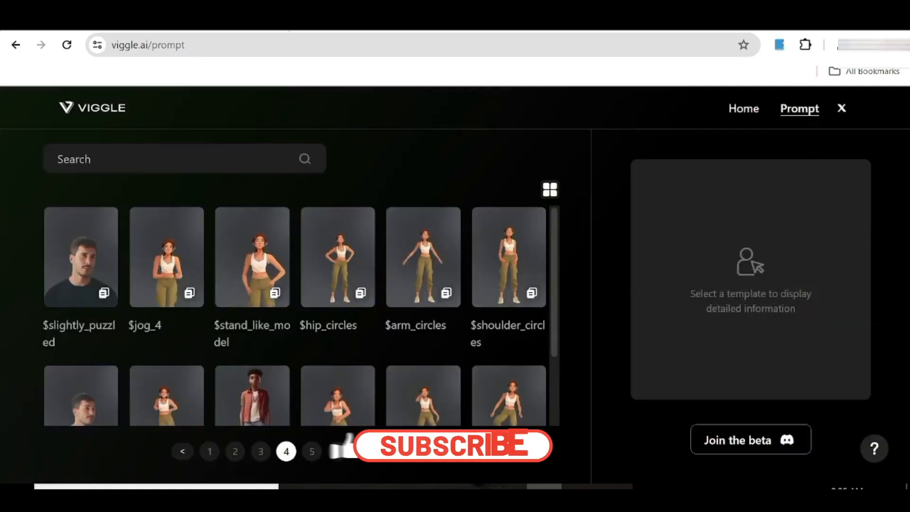
- Return to Discord and paste $jog_4 as the motion_prompt of the squirrel's /animate command
left_click(287, 24)
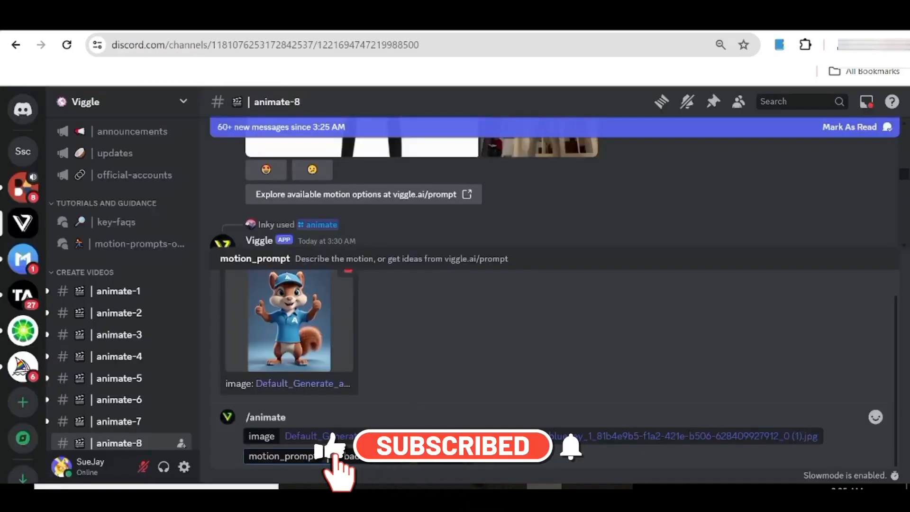
right_click(327, 456)
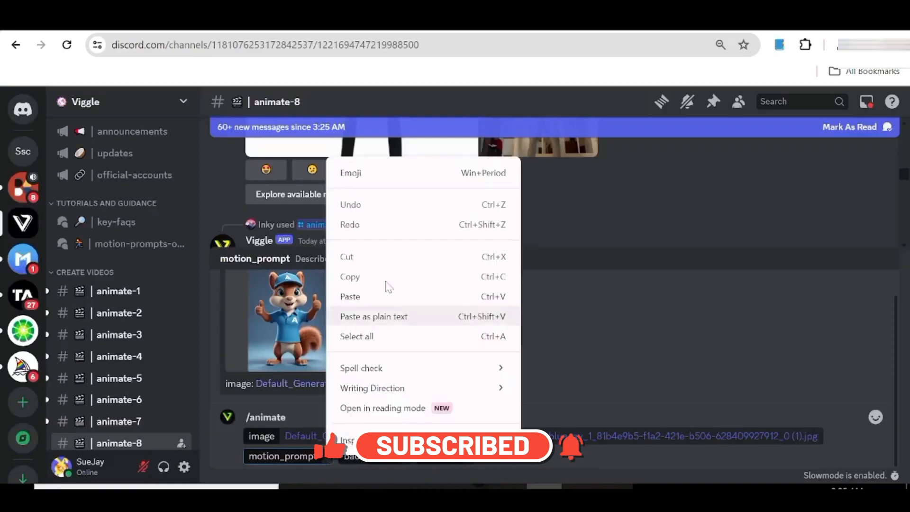
left_click(363, 297)
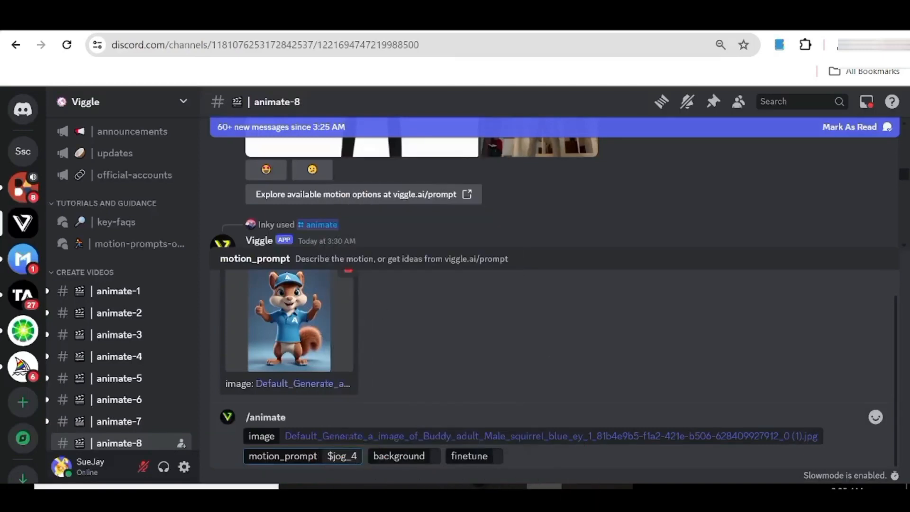
- Submit the squirrel animation with a Green background and finetune On, and play the generated video
left_click(435, 456)
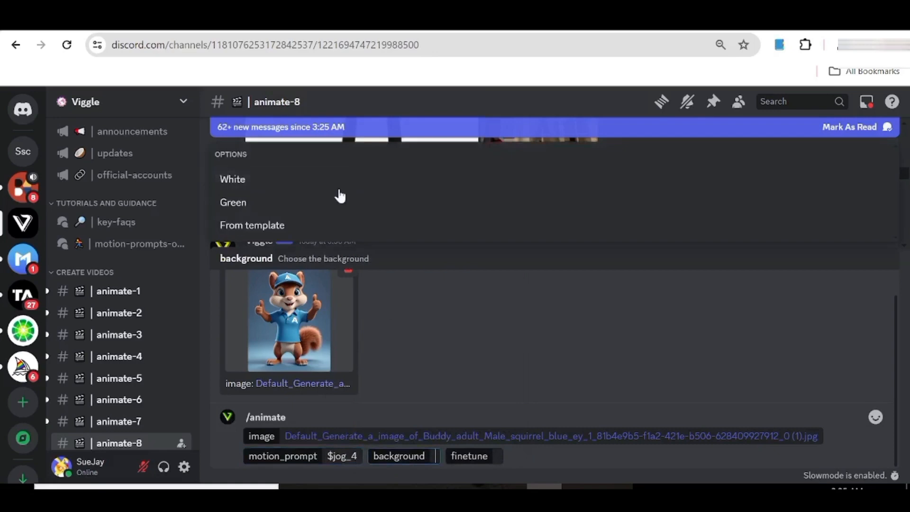
left_click(326, 204)
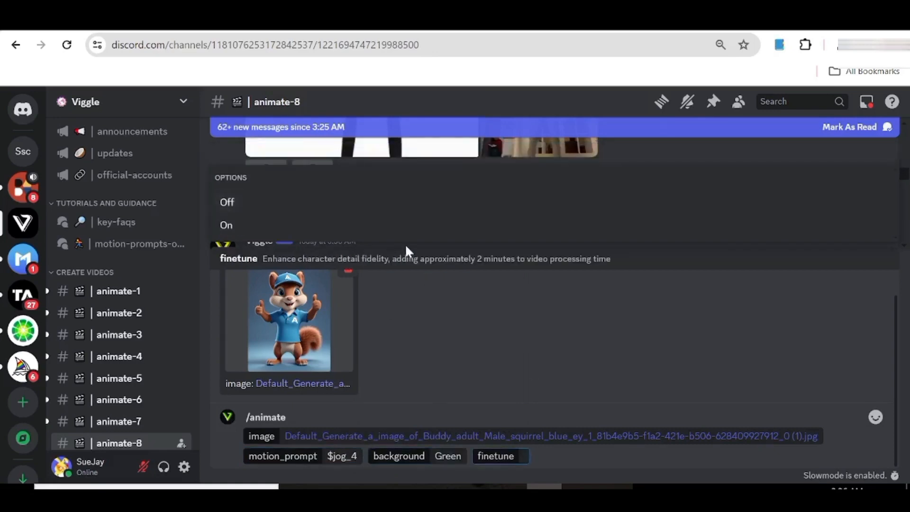
left_click(405, 226)
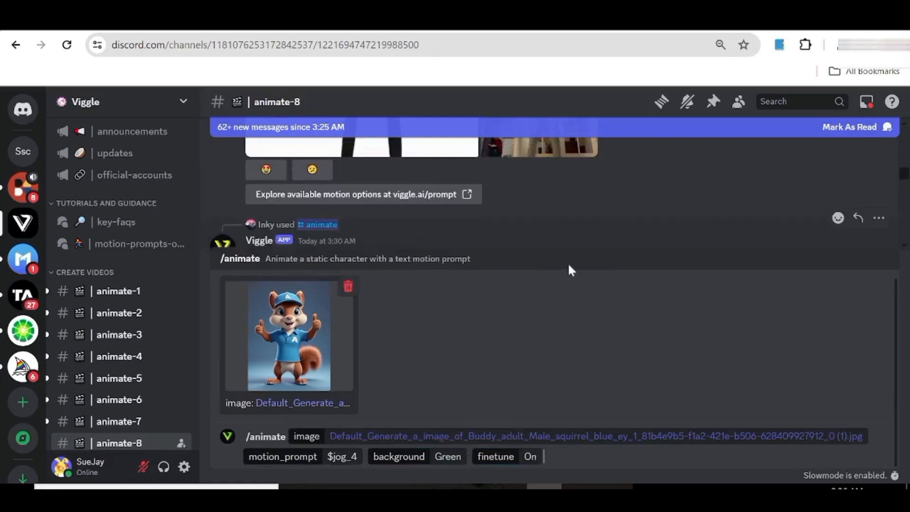
key("Return")
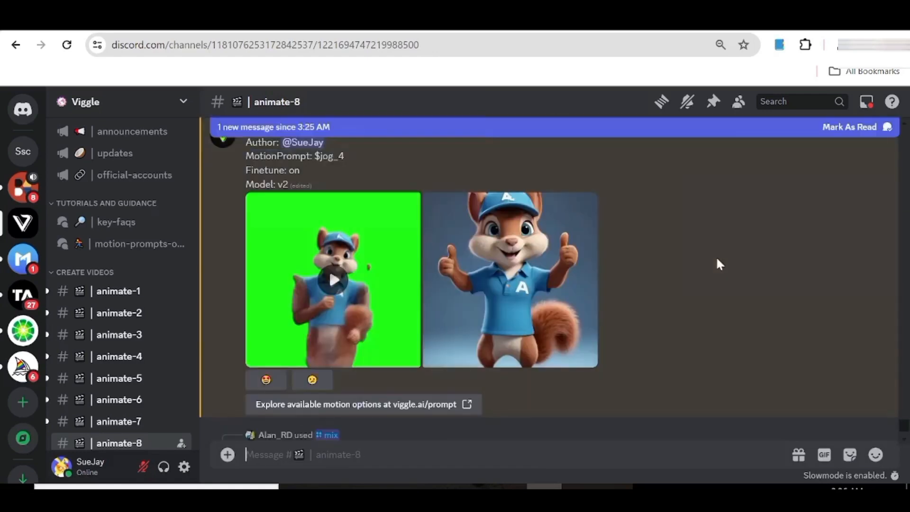
left_click(334, 281)
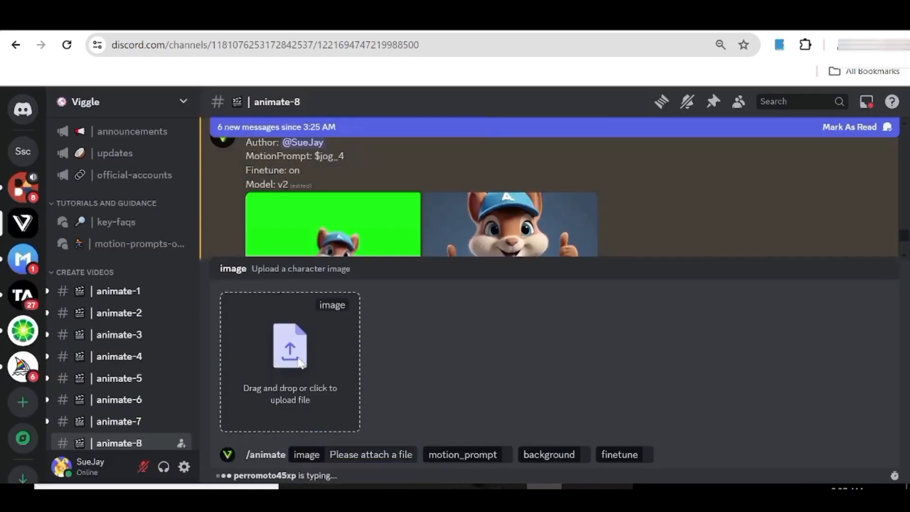
- Attach Default_cute_woman_standing_concept_art_3.jpg as the character image of a new /animate command
left_click(300, 362)
left_click(190, 181)
left_click(335, 318)
- Copy the $knee_lifts motion from page 3 of the Viggle prompt library and paste it as the woman's motion_prompt in Discord
left_click(640, 457)
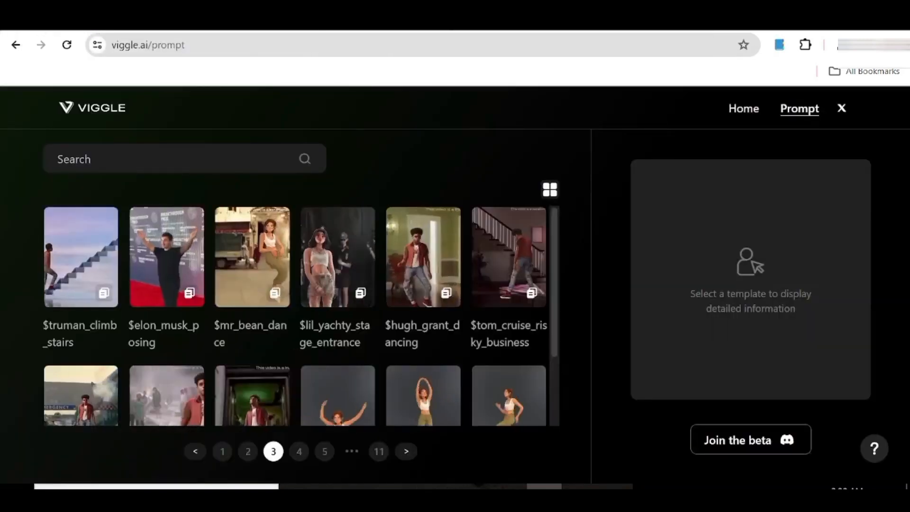
scroll(520, 406, "down", 1)
left_click(531, 403)
left_click(410, 400)
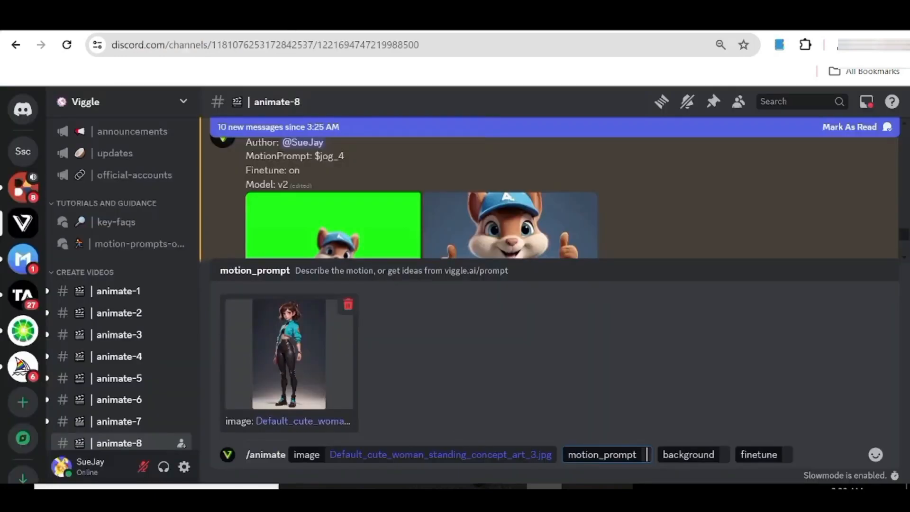
right_click(647, 455)
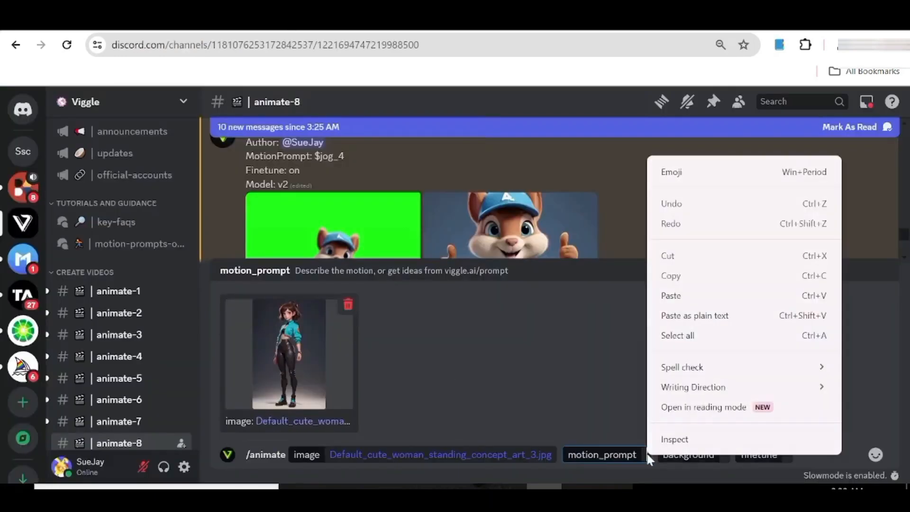
left_click(701, 295)
key("Tab")
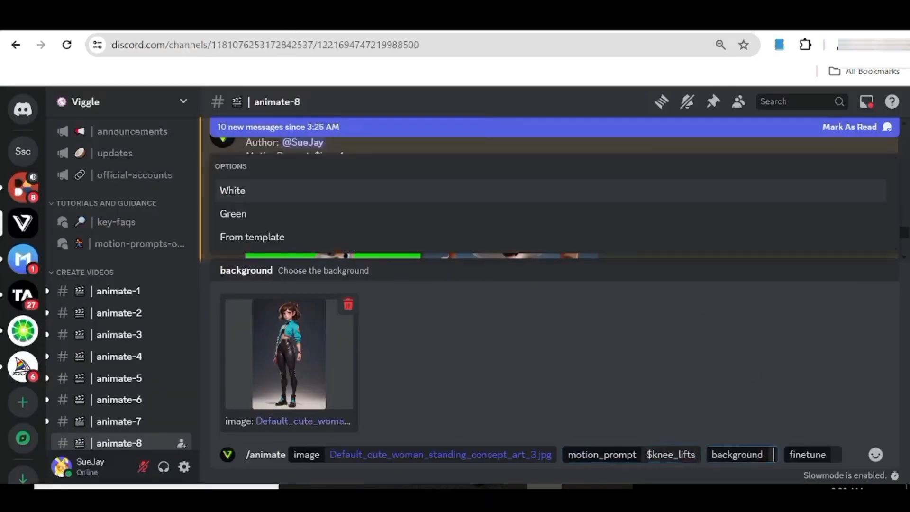
- Submit the woman's animation with the From template background and finetune On, and play the generated video
left_click(315, 237)
left_click(446, 226)
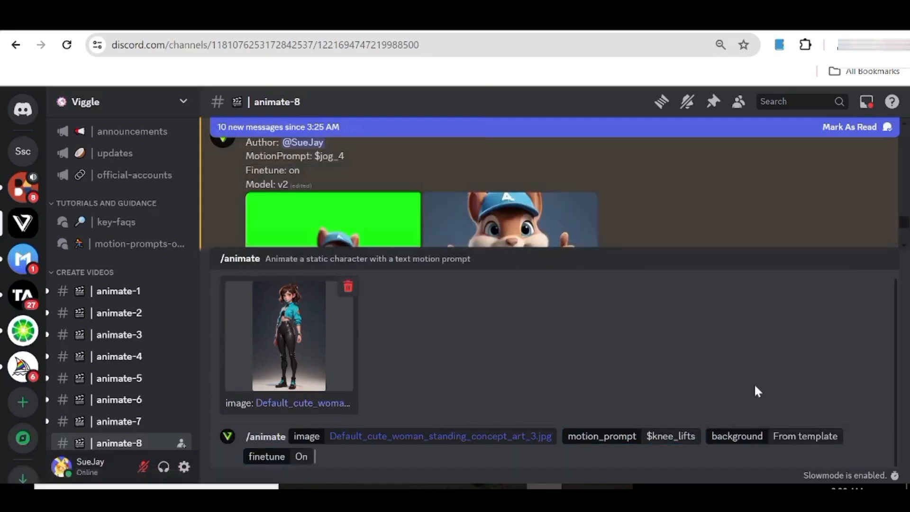
key("Return")
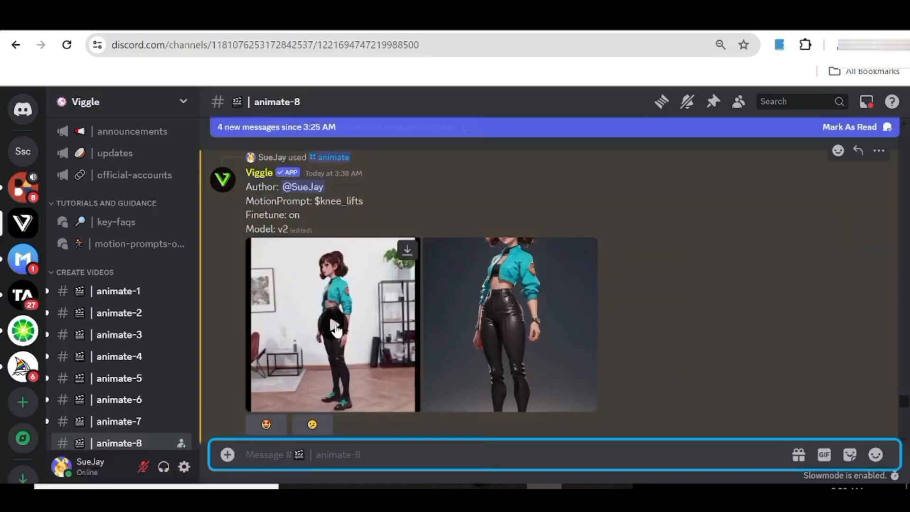
left_click(334, 327)
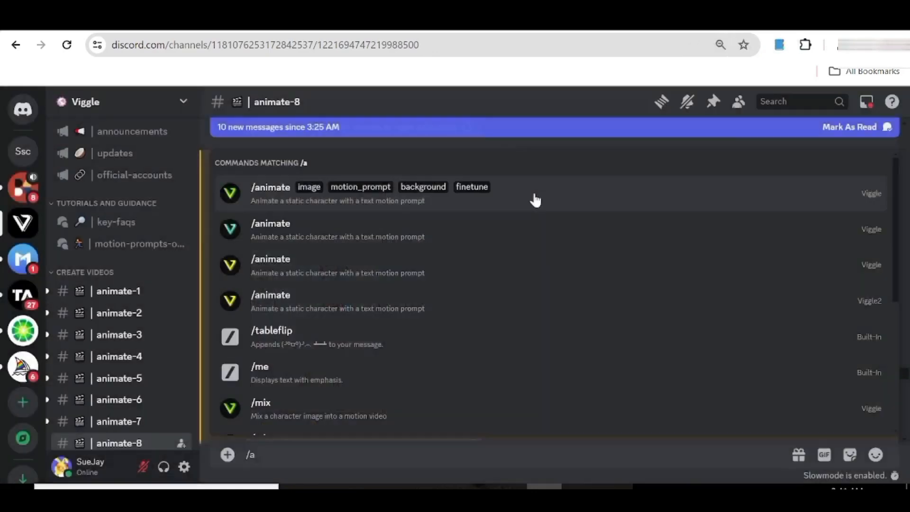
- Start another /animate command with Default_cute_woman_standing_concept_art_3.jpg as the image and activate its motion_prompt option
left_click(535, 199)
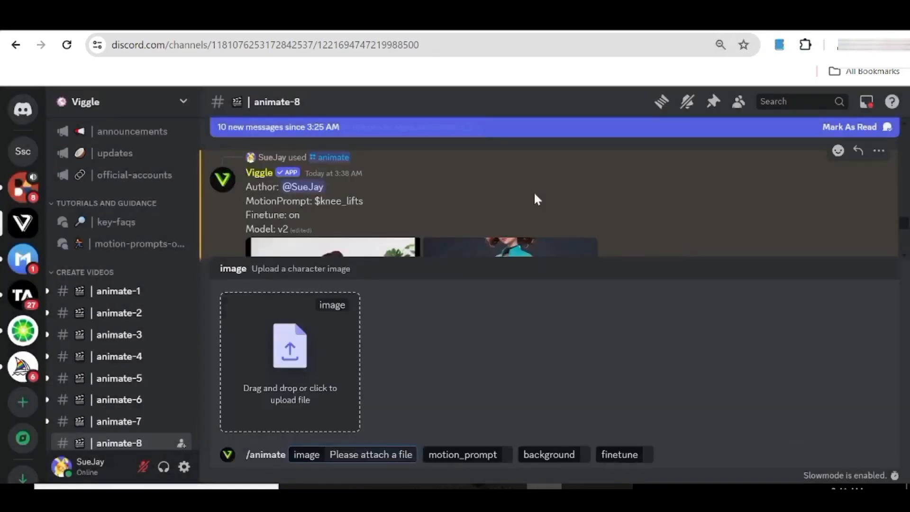
left_click(294, 359)
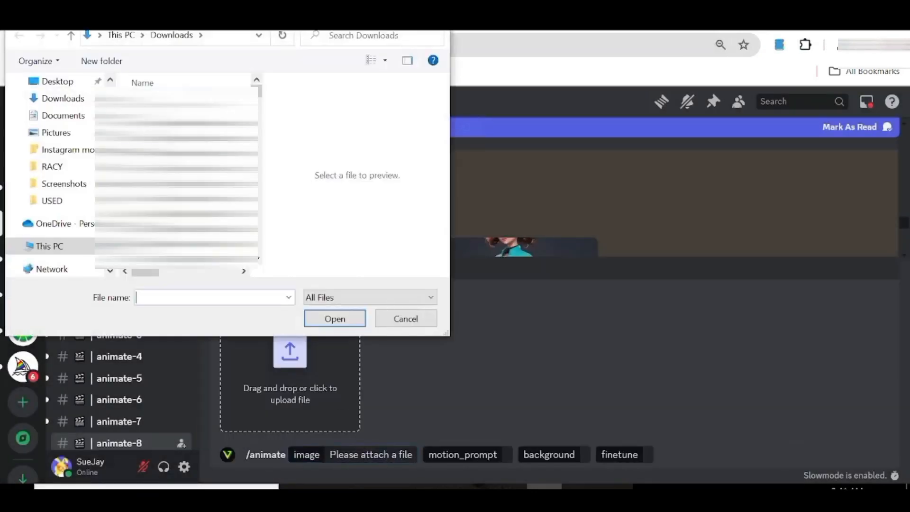
left_click(175, 118)
left_click(352, 318)
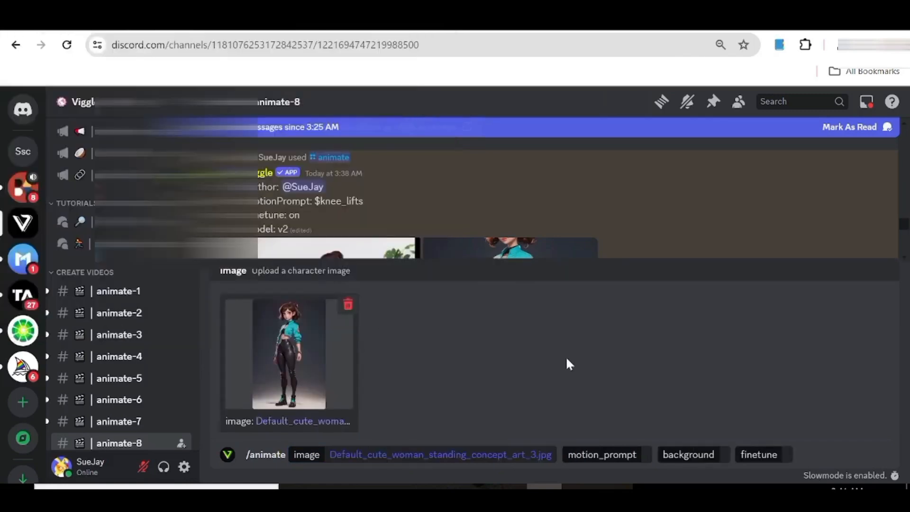
left_click(648, 454)
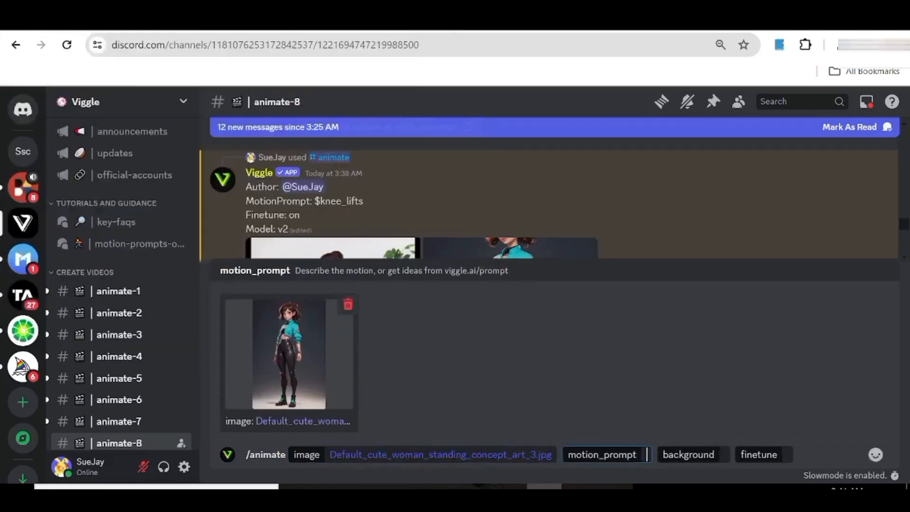
- Set the motion_prompt to running with a White background and finetune On, submit the animation, and play the generated video
type("running")
key("Tab")
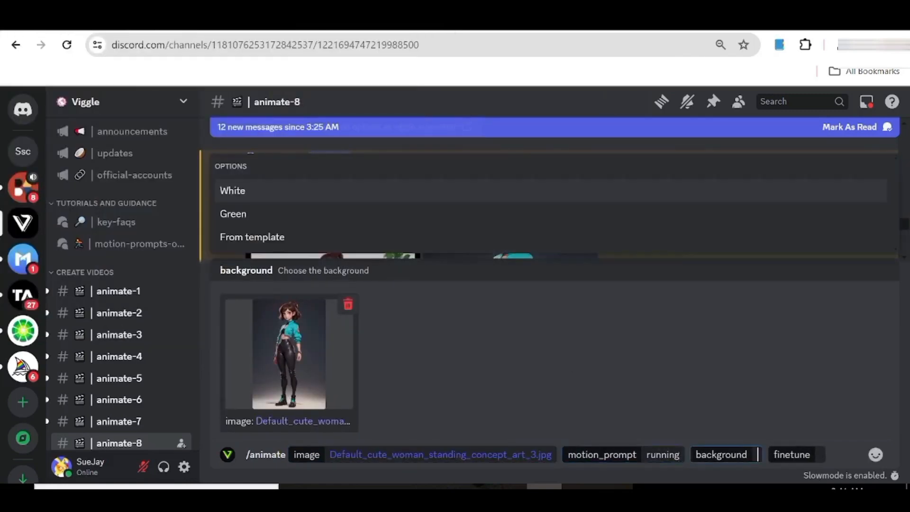
left_click(358, 195)
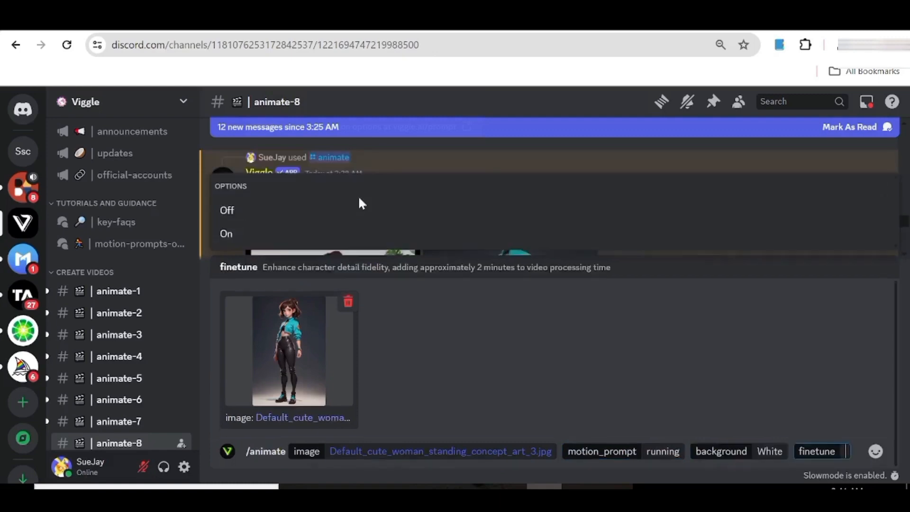
left_click(618, 237)
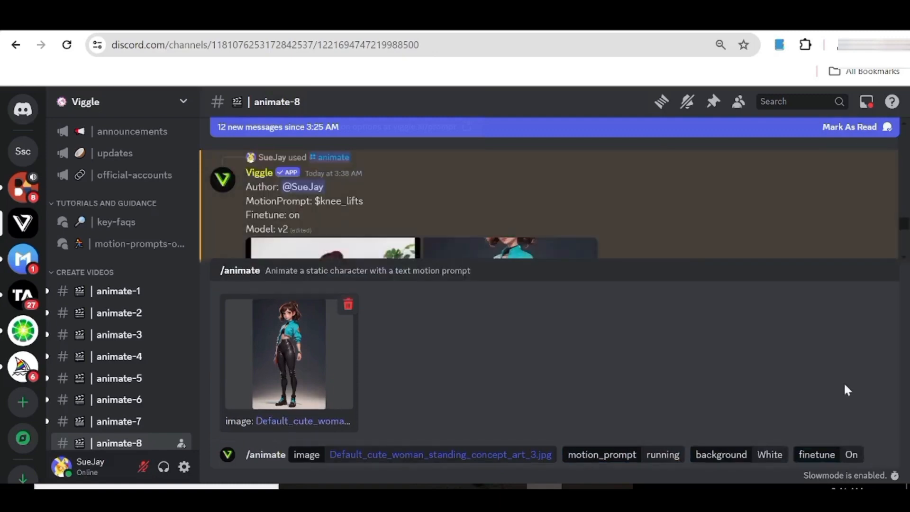
key("Return")
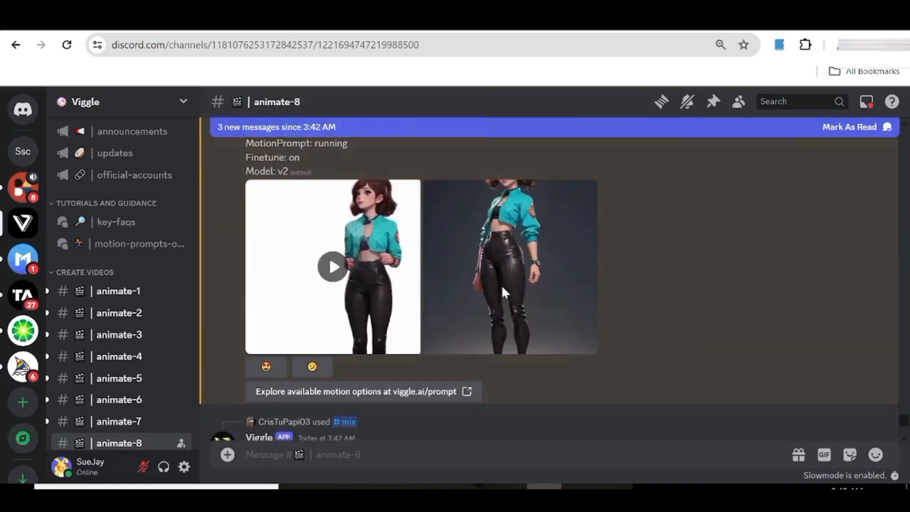
scroll(344, 273, "up", 2)
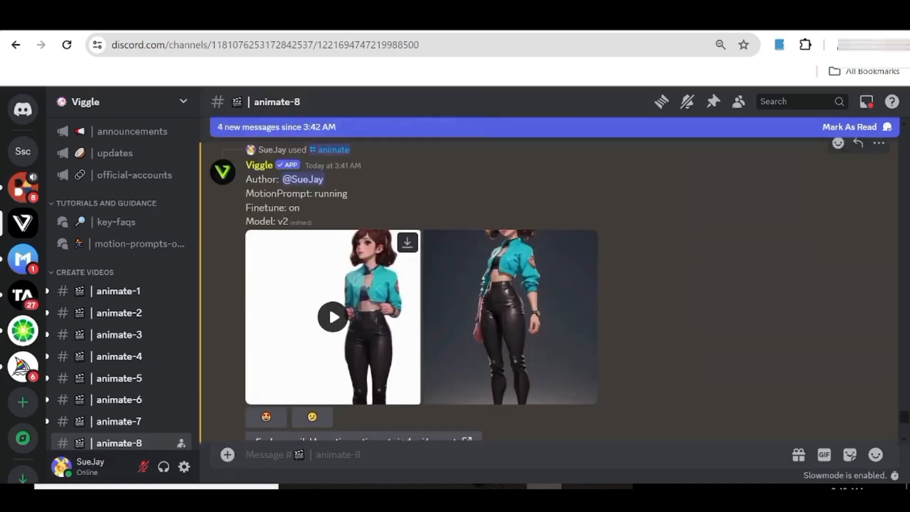
left_click(334, 318)
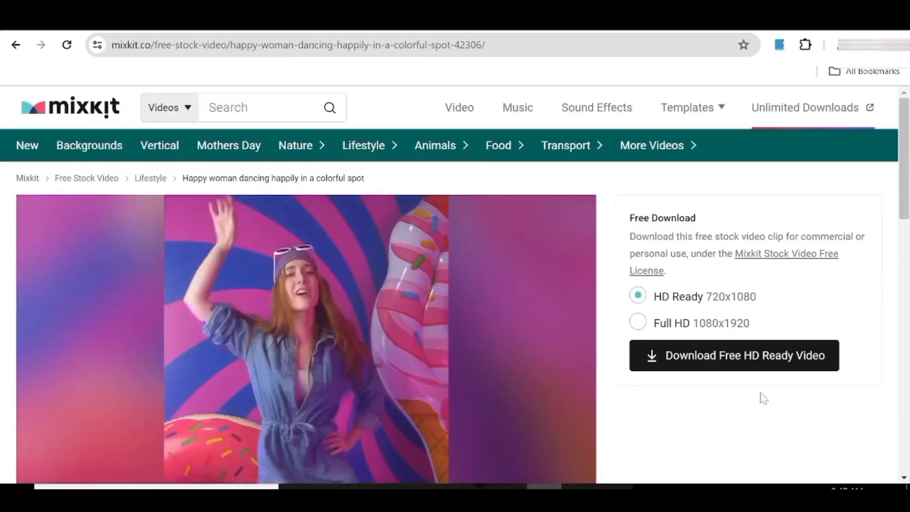
- Examine the Mixkit stock clip "Happy woman dancing happily in a colorful spot" as a motion source
scroll(307, 323, "down", 4)
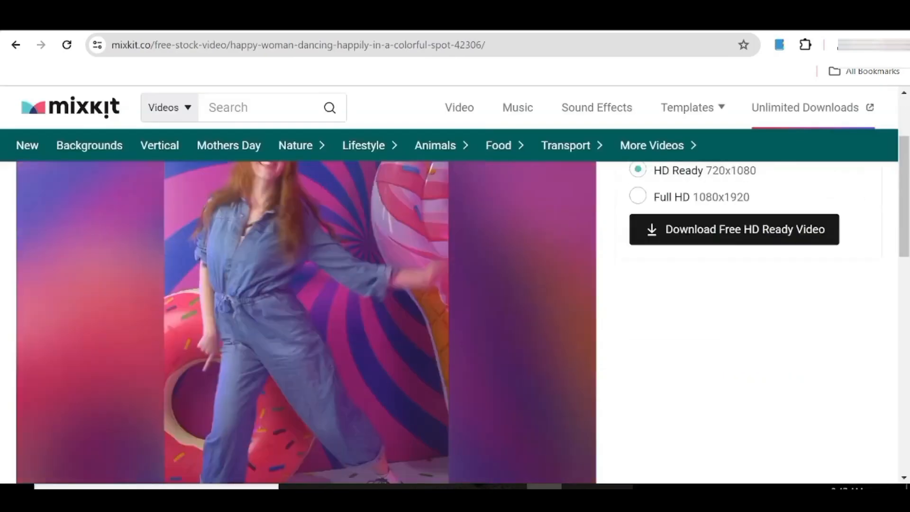
scroll(307, 322, "down", 1)
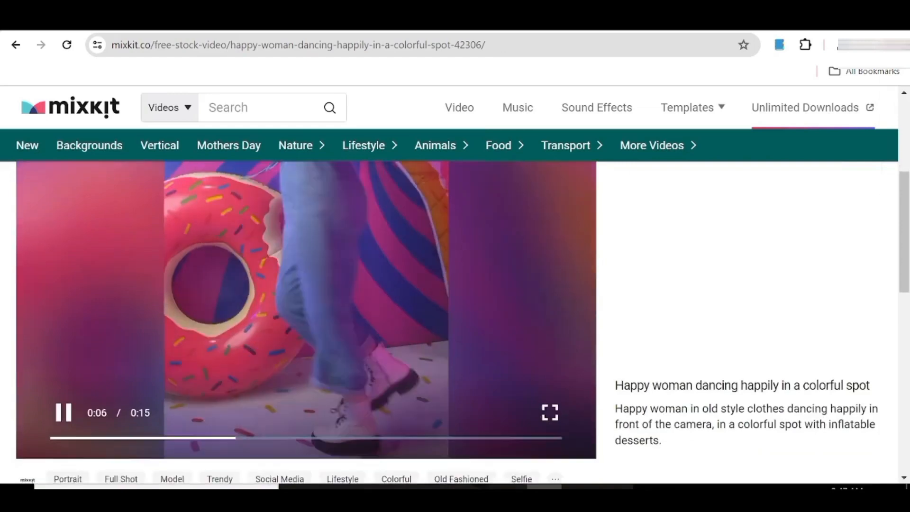
scroll(307, 322, "up", 1)
scroll(306, 323, "up", 1)
scroll(778, 302, "up", 1)
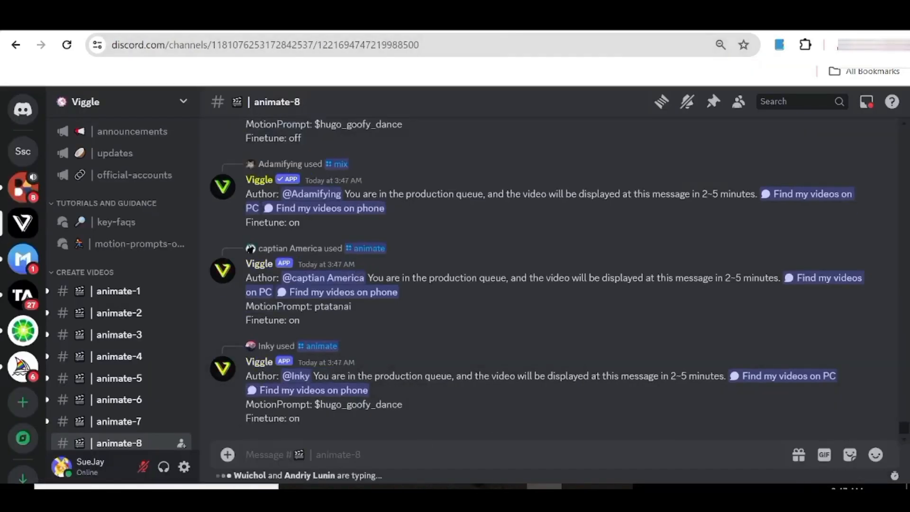
- Start Viggle's /mix command in Discord with Default_cute_woman_standing_concept_art_3.jpg as image and mixkit-happy-woman-dancing-happily-in-a-colorful-spot-42306-medium.mp4 as video
type("/m")
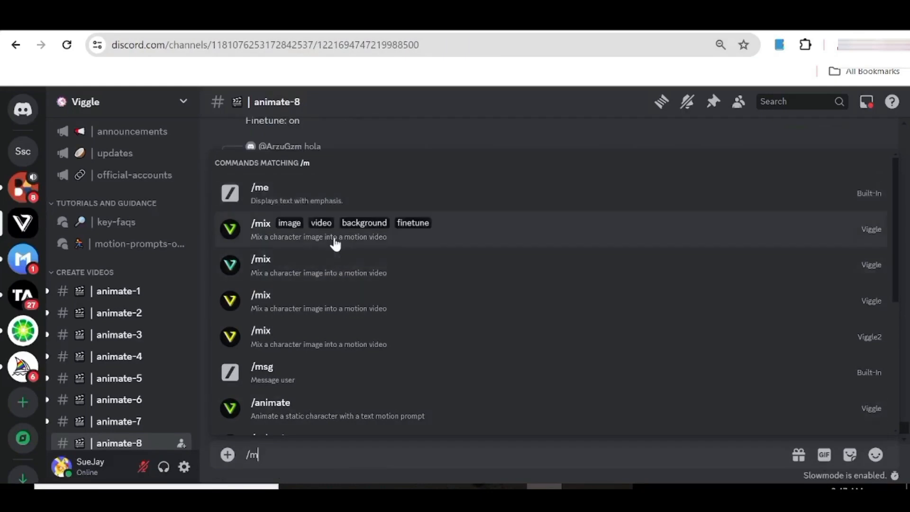
left_click(335, 243)
left_click(283, 360)
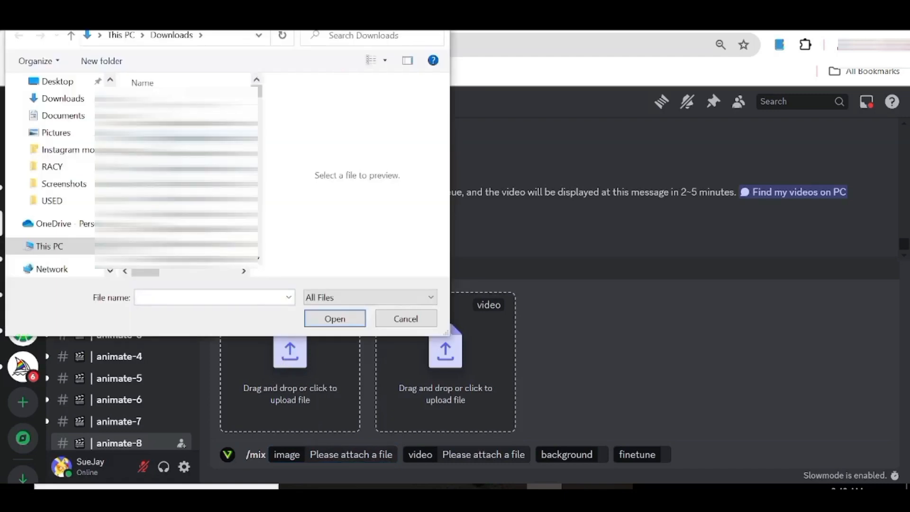
left_click(175, 135)
left_click(319, 324)
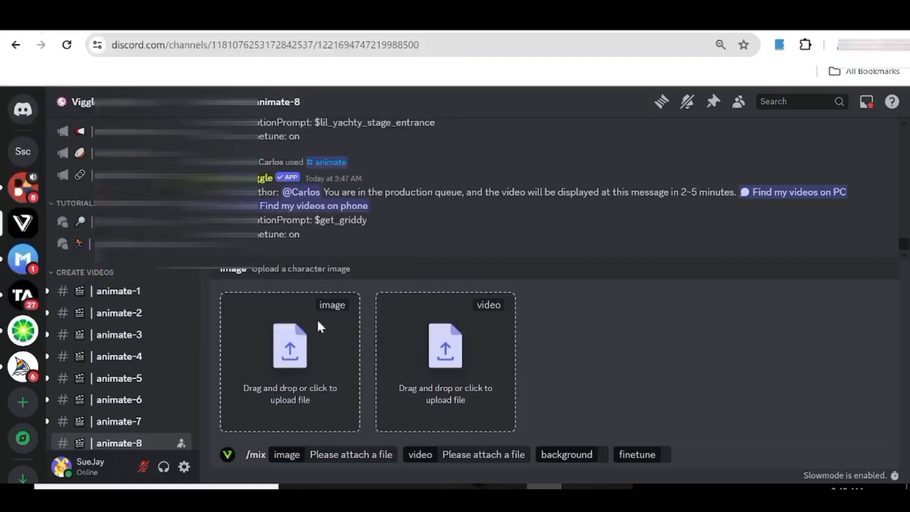
left_click(443, 374)
left_click(176, 122)
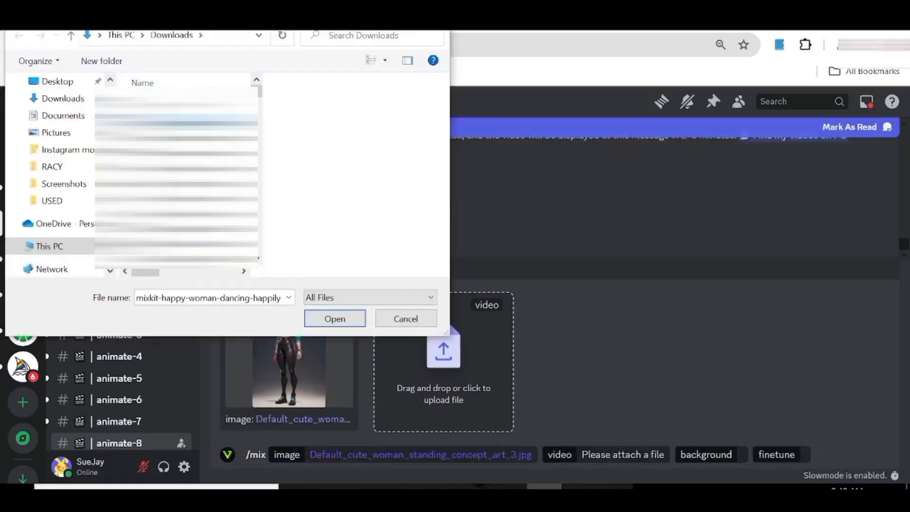
left_click(335, 318)
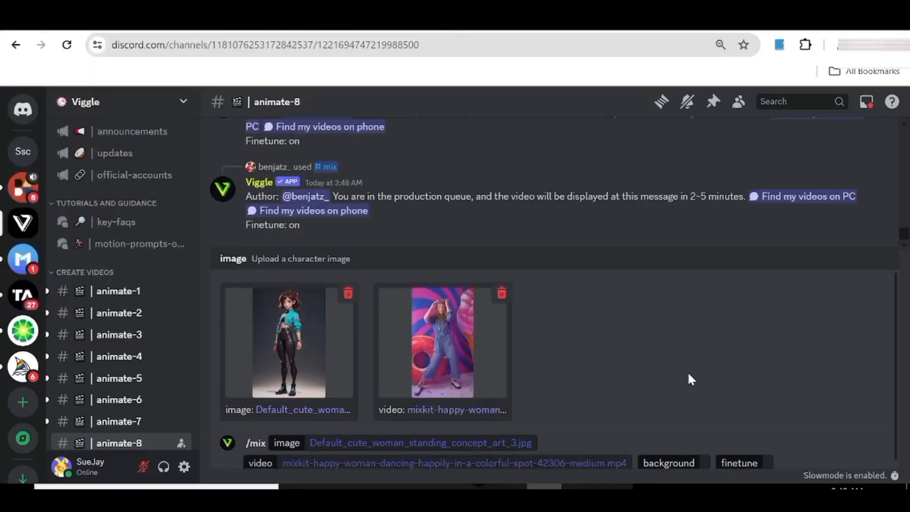
- Choose the Green background and finetune On for the /mix command, submit it, and play the generated video
key("Tab")
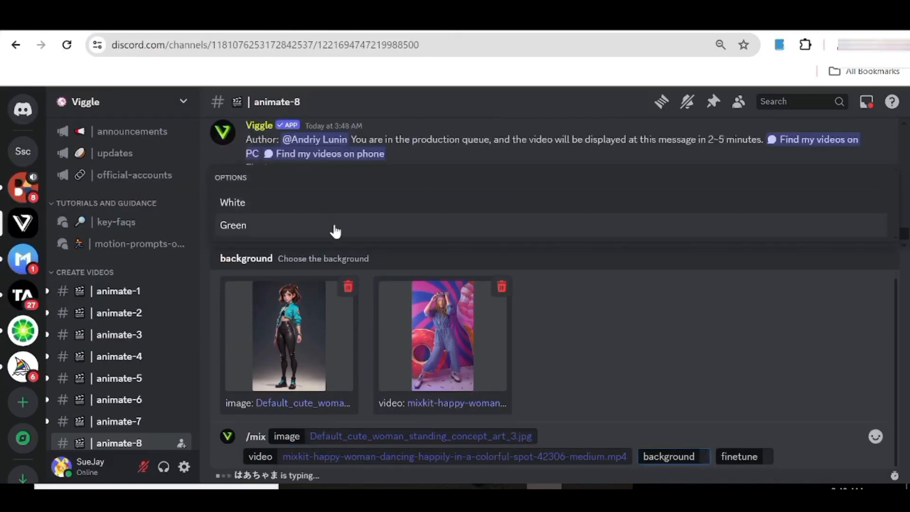
left_click(335, 231)
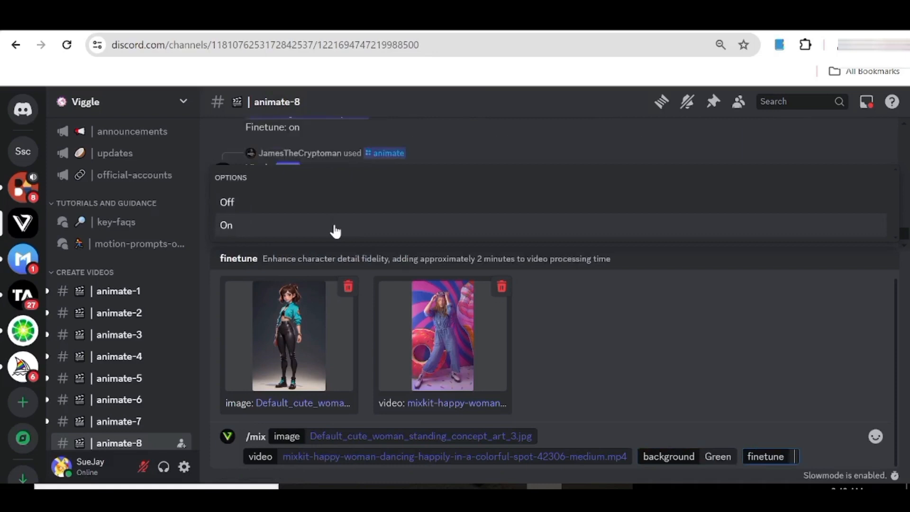
left_click(294, 232)
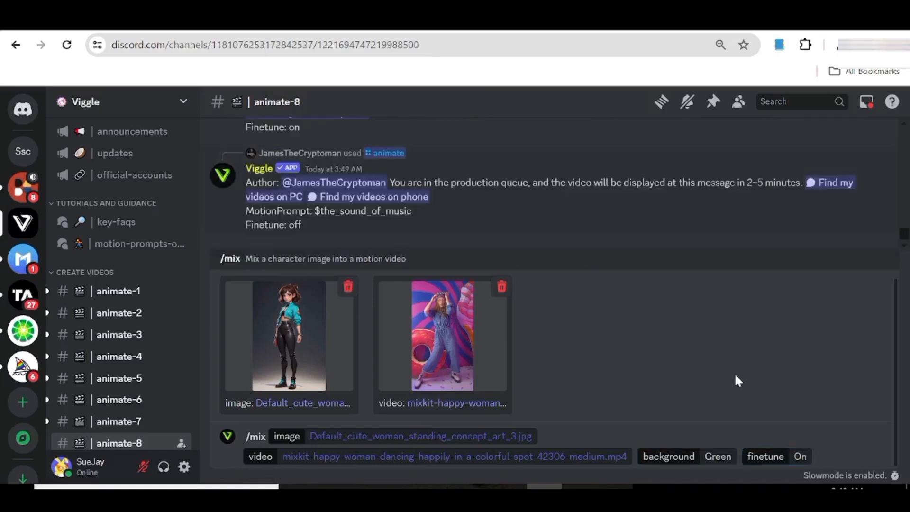
key("Return")
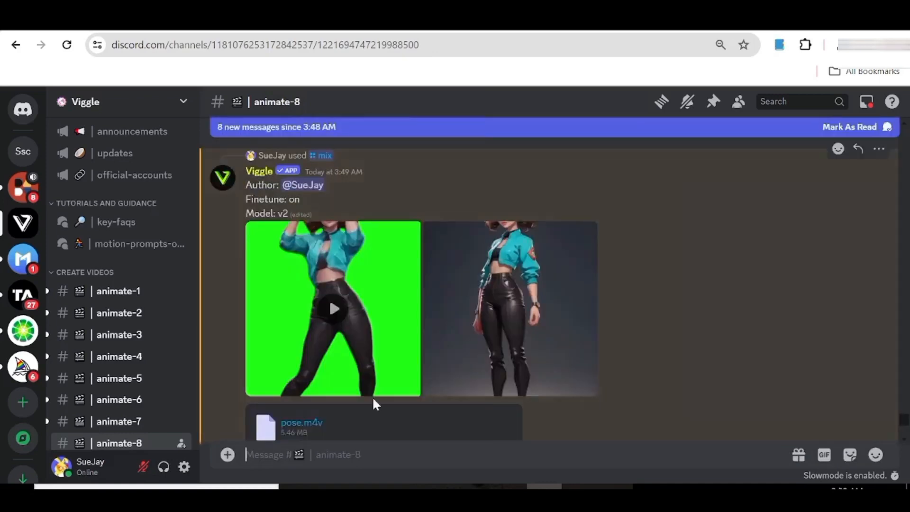
left_click(335, 311)
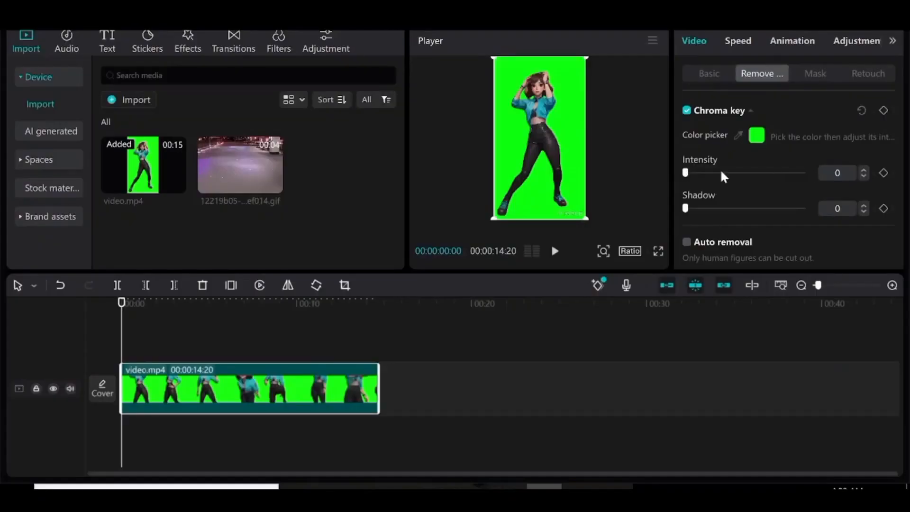
- In CapCut, set video.mp4's chroma key intensity to 100 and lay the dance-floor GIF beneath it for the clip's full length
left_click_drag(722, 174, 788, 174)
left_click_drag(272, 184, 382, 392)
left_click(383, 317)
left_click(299, 354)
- Set the project's aspect ratio to 16:9 and scale and position the dance-floor GIF to fill the frame
left_click(563, 75)
left_click(629, 251)
left_click(660, 302)
left_click_drag(554, 136, 532, 138)
left_click_drag(623, 208, 646, 222)
left_click_drag(548, 150, 572, 157)
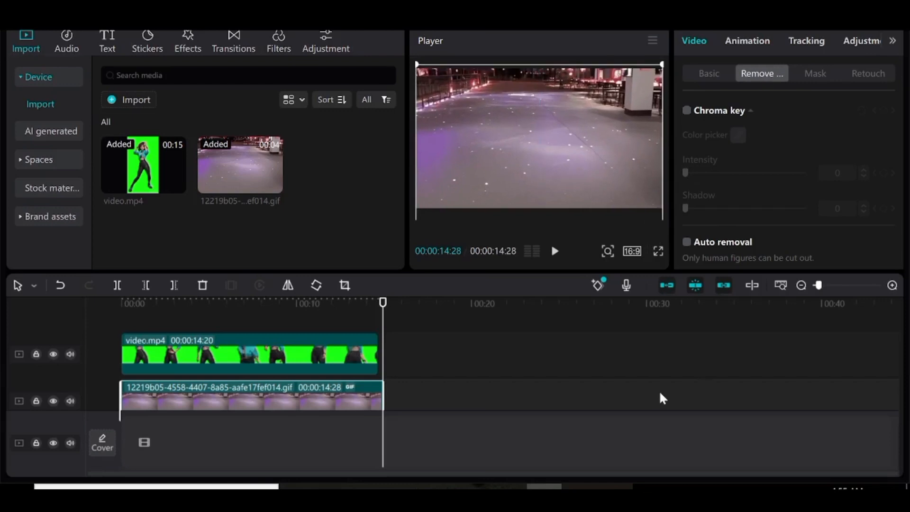
- Select video.mp4 and, at about 00:00:01:25, shrink the dancing woman slightly and move her lower on the dance floor
left_click(511, 366)
left_click(343, 364)
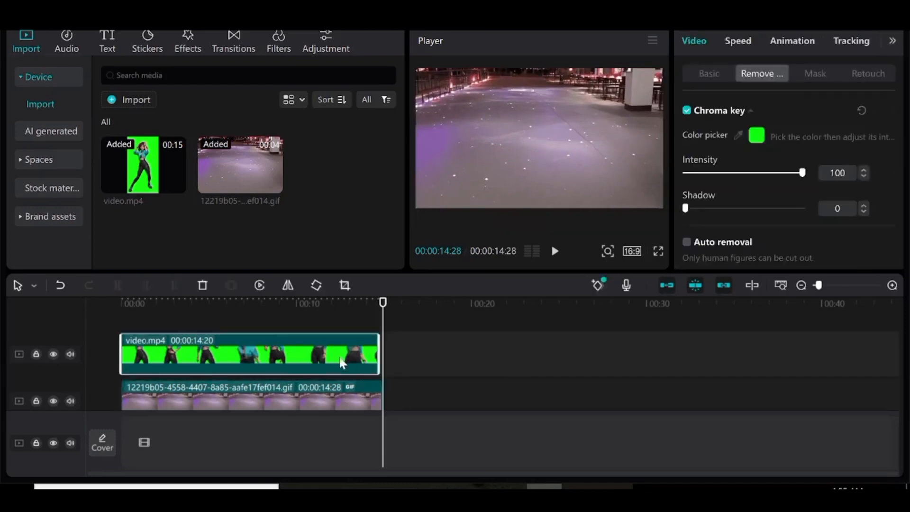
left_click(154, 309)
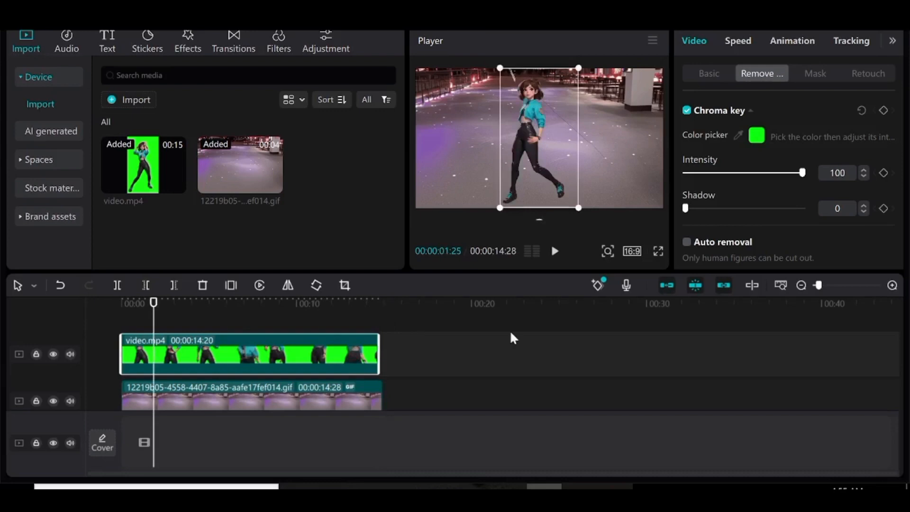
left_click_drag(579, 207, 567, 199)
left_click_drag(557, 151, 560, 165)
- Return the playhead to the start, fine-tune the woman's position and enlarge her slightly, and play the composite
left_click_drag(153, 303, 121, 304)
left_click_drag(527, 175, 527, 167)
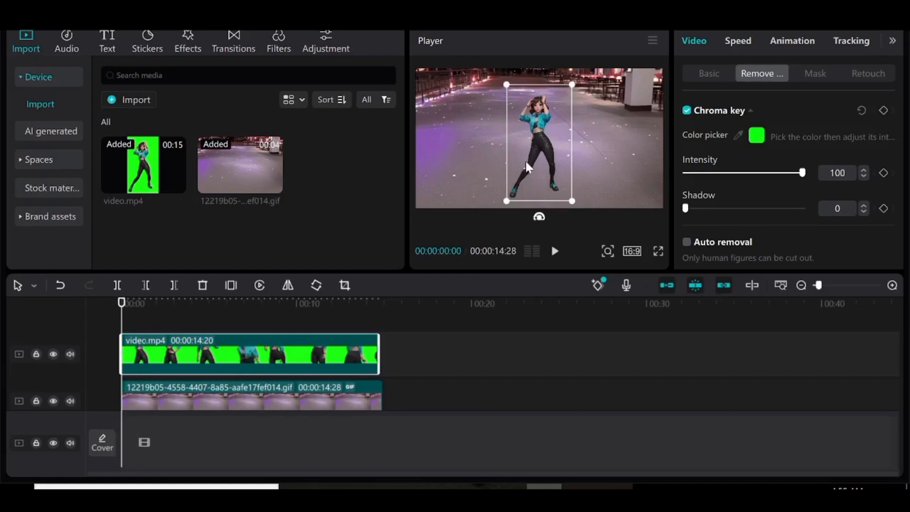
mouse_move(574, 203)
left_mouse_down()
mouse_move(591, 215)
mouse_move(577, 208)
left_mouse_up()
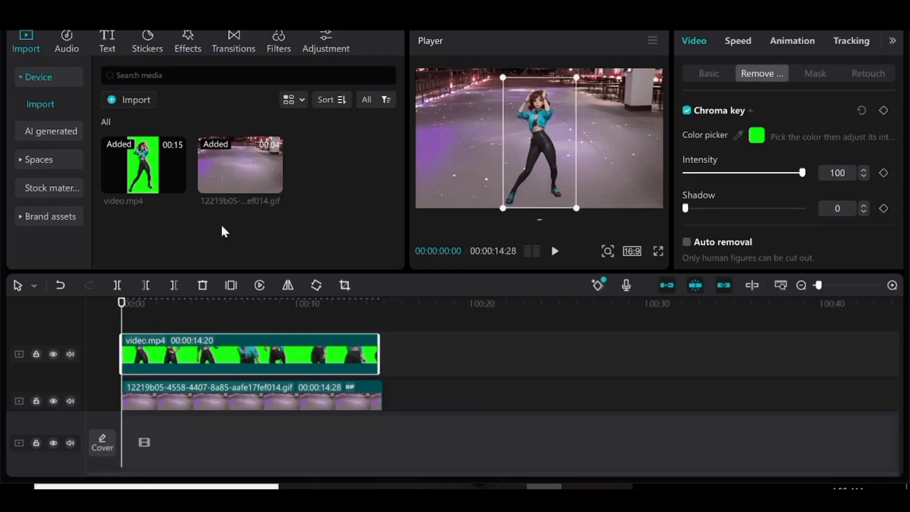
left_click(555, 251)
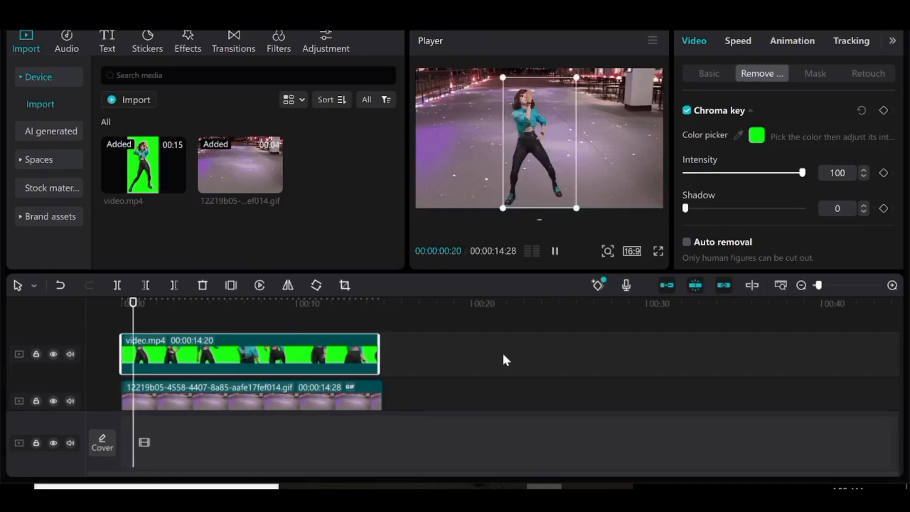